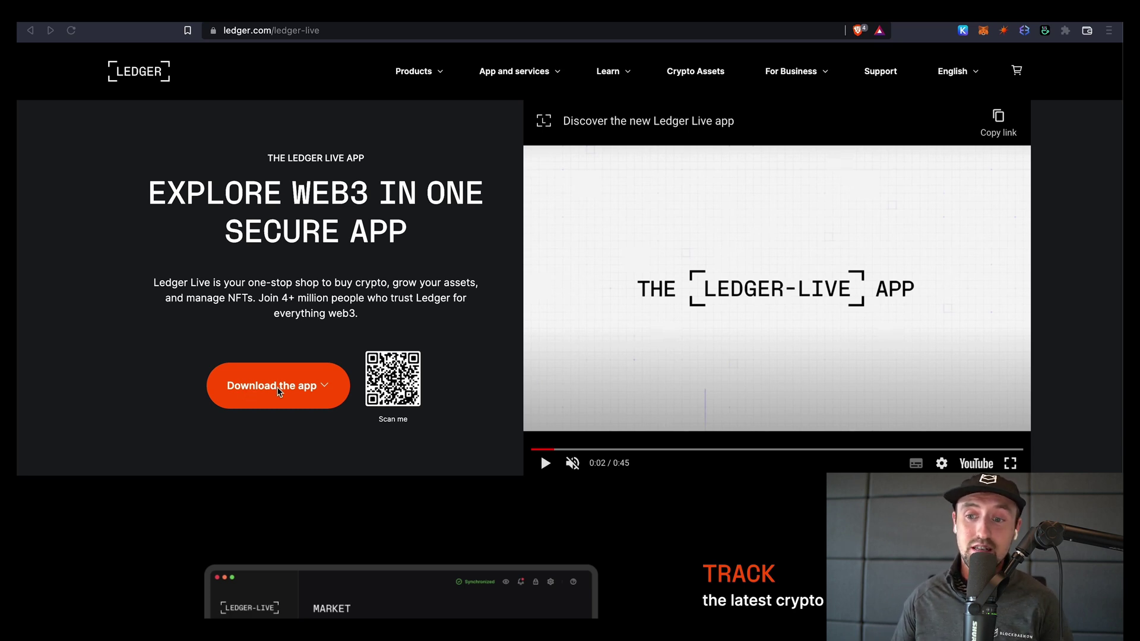
Step: Download the Mac version of Ledger Live from the Ledger website
click(321, 389)
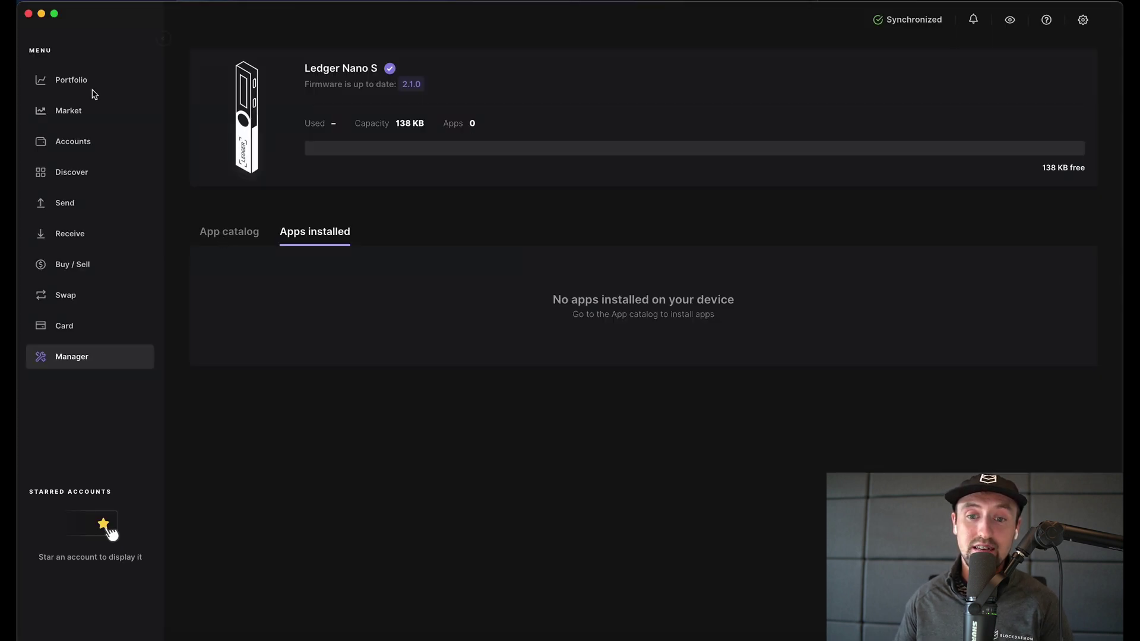
click(79, 88)
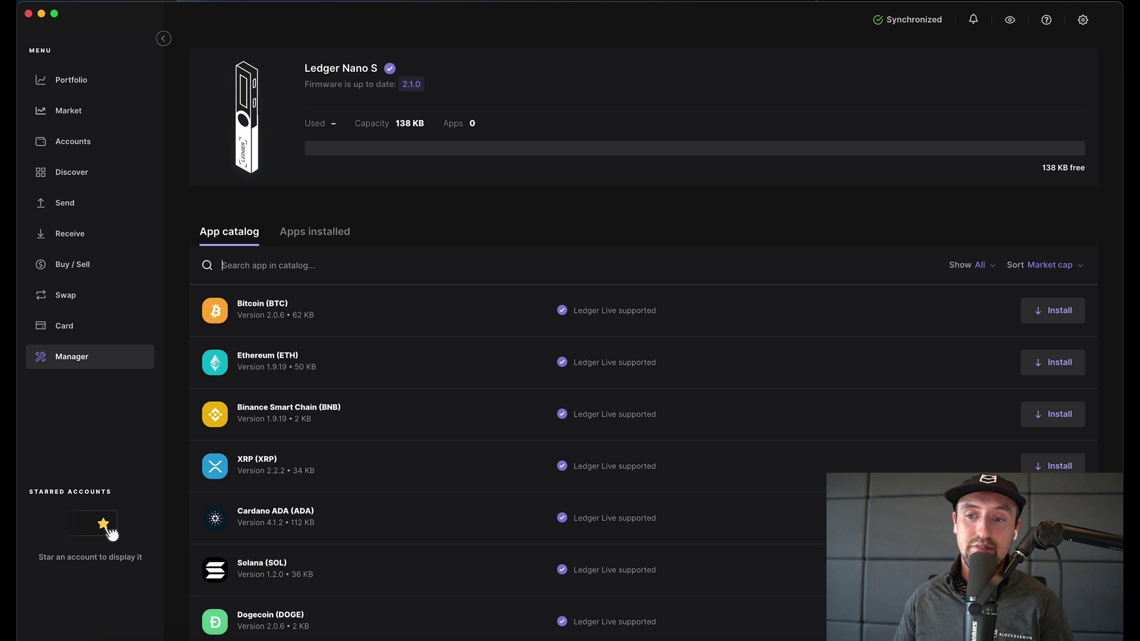
Step: Install the Solana app on the Nano S from Manager and start adding a Solana account
click(88, 356)
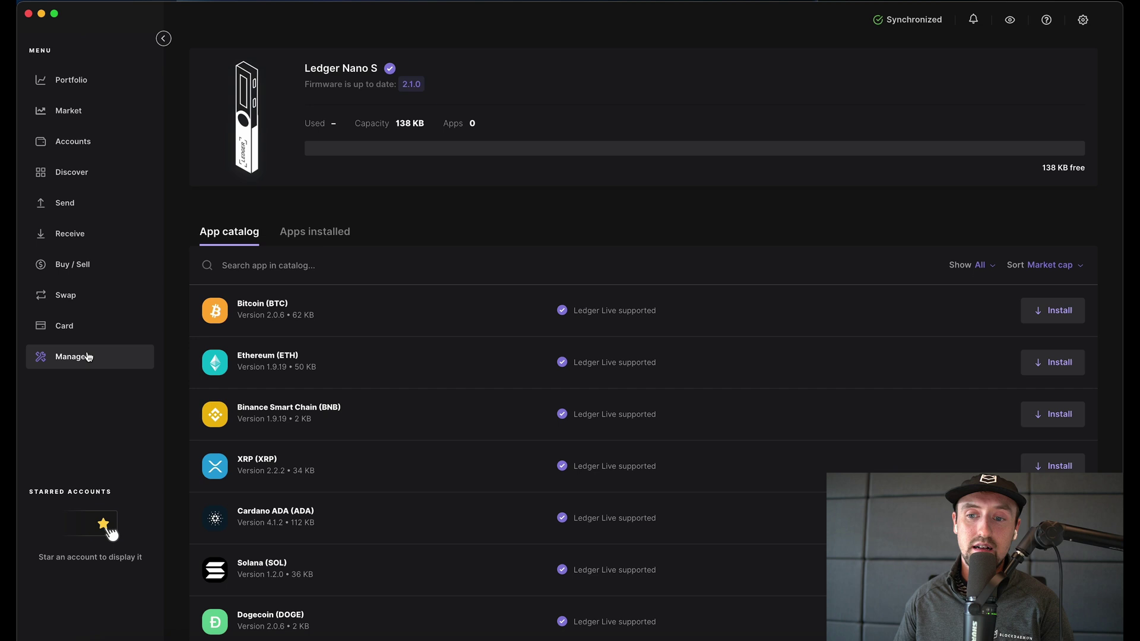
click(307, 260)
text(Solana)
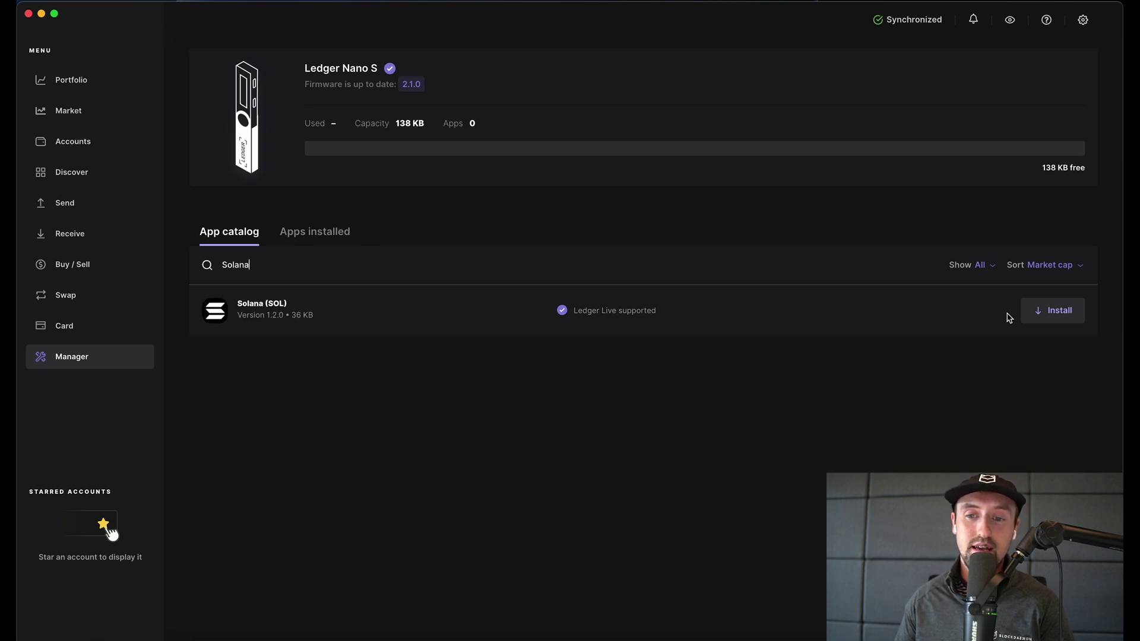
click(1059, 316)
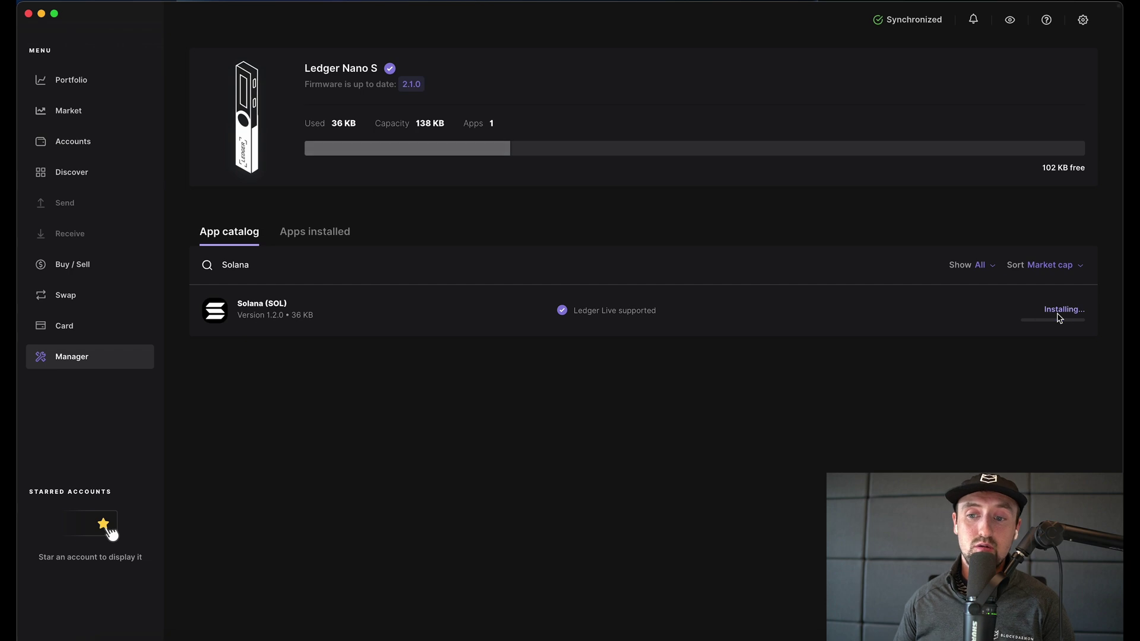
click(937, 310)
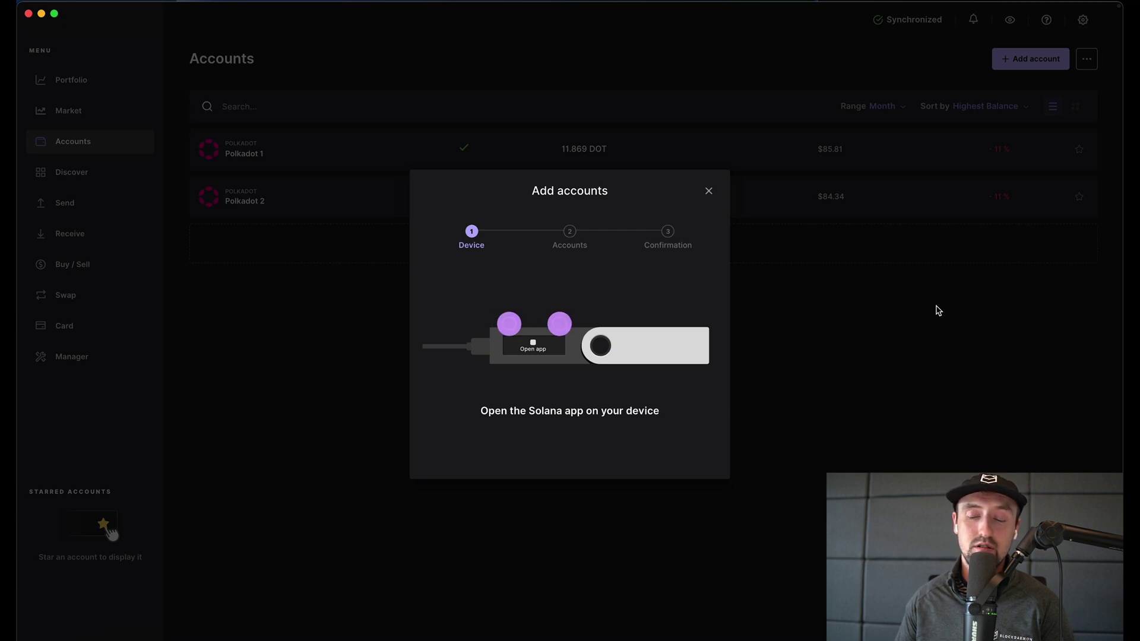
Step: Give the new Solana account a custom name and add it to Ledger Live
triple_click(538, 347)
text(Conor Solana)
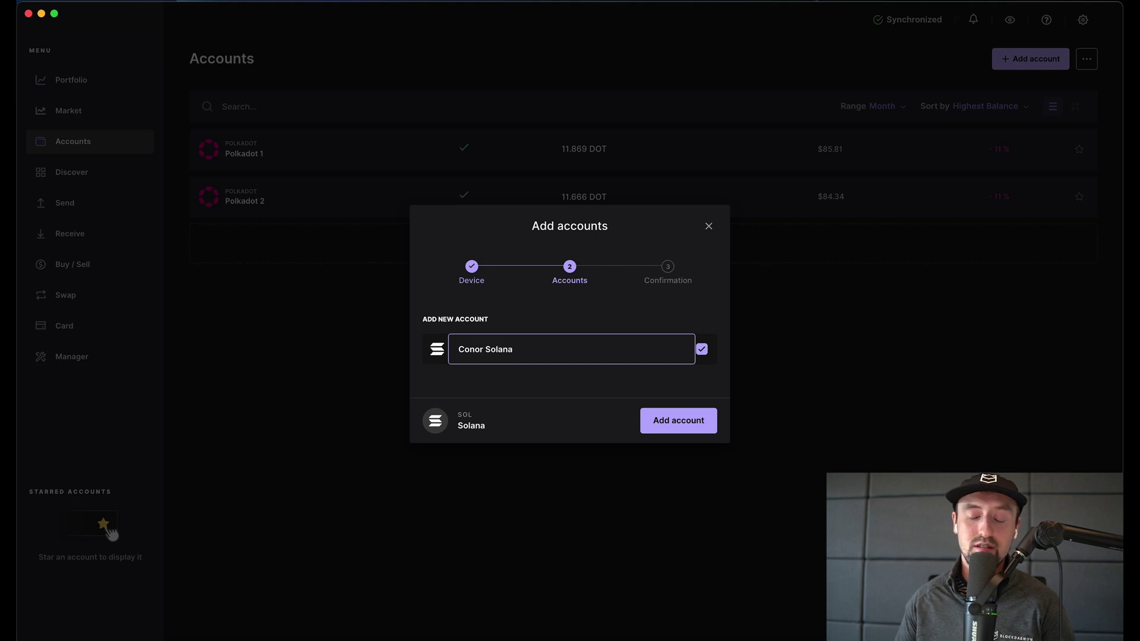
click(677, 423)
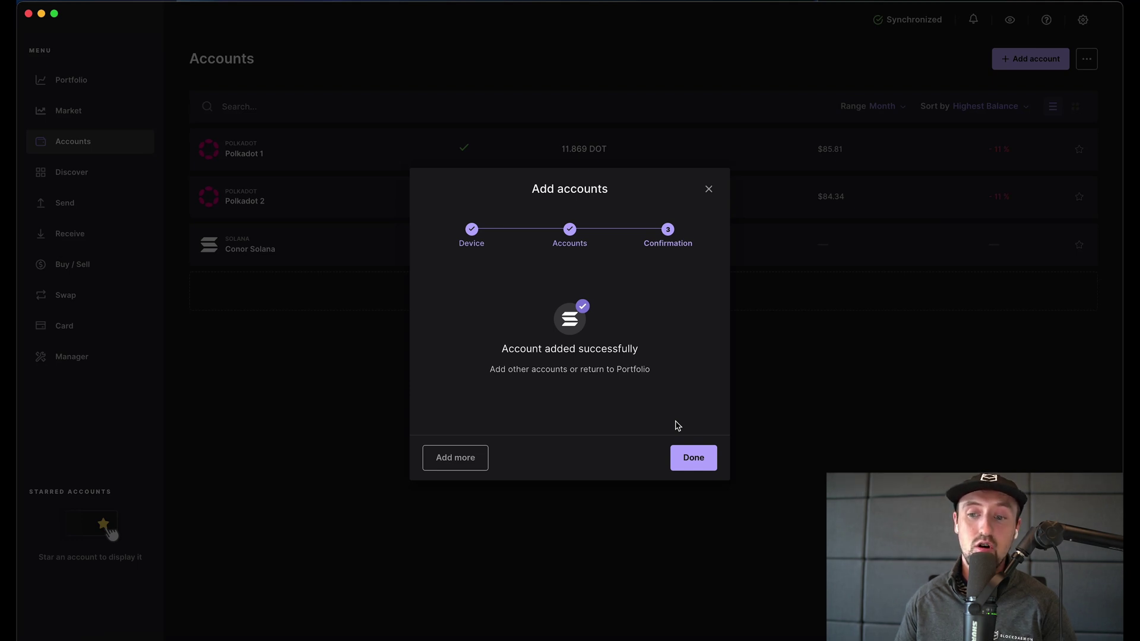
click(694, 457)
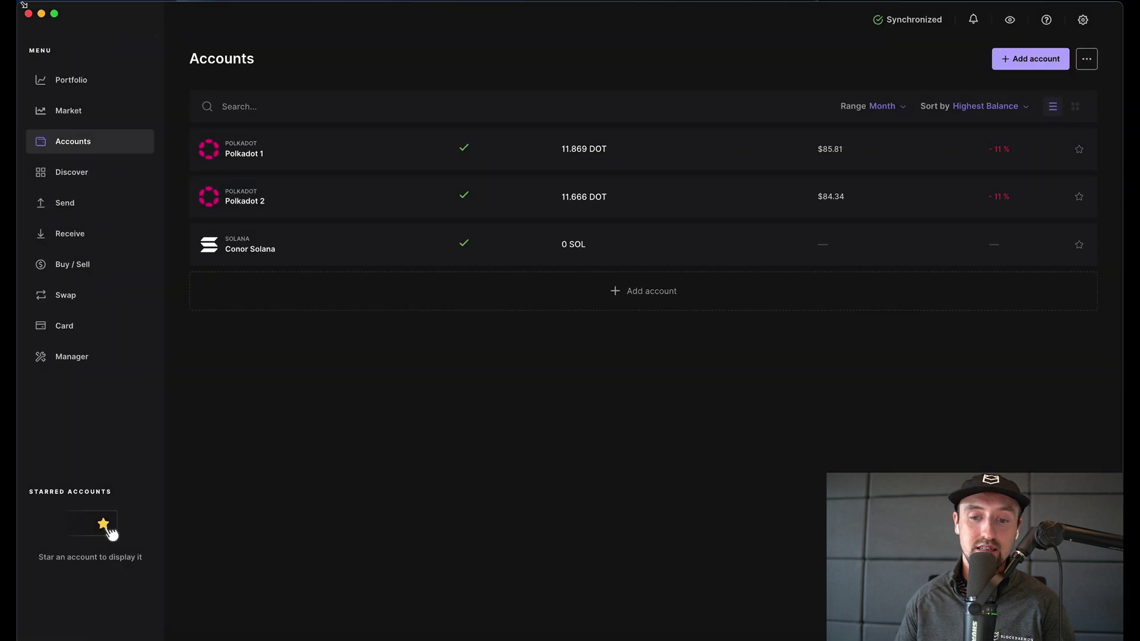
Step: Close Ledger Live and install the Solflare Chrome extension from solflare.com
click(28, 14)
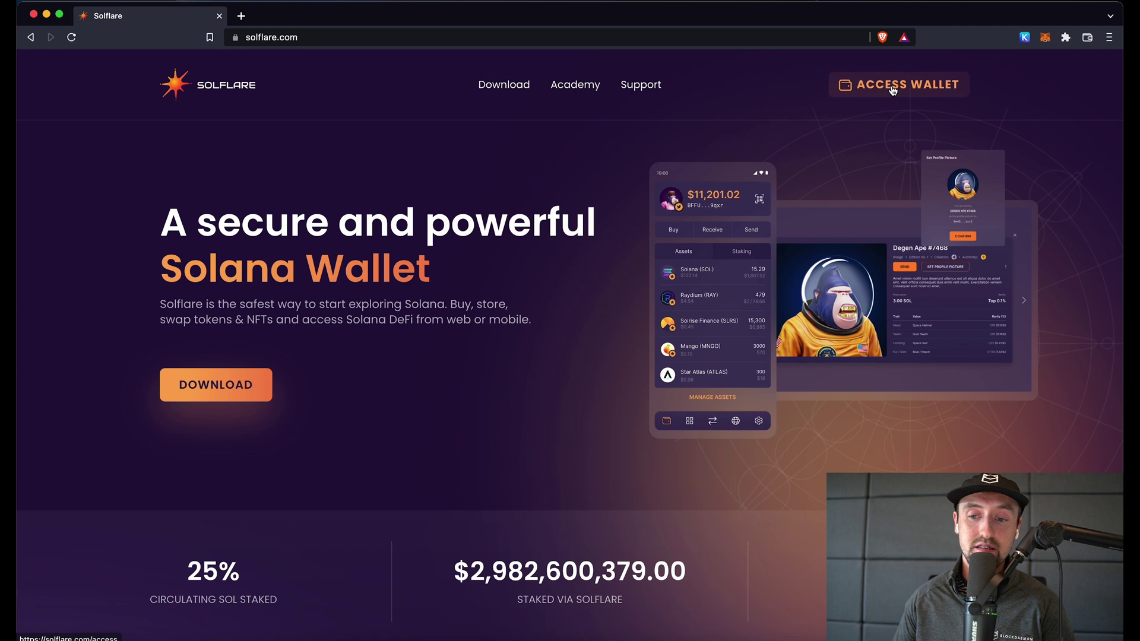
click(211, 389)
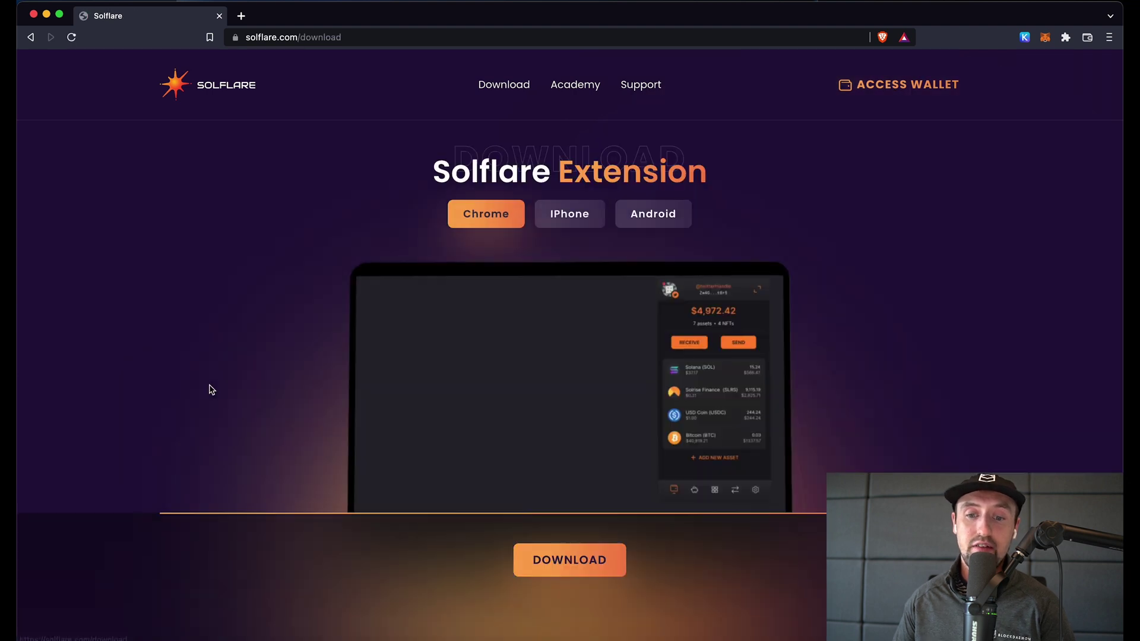
click(491, 221)
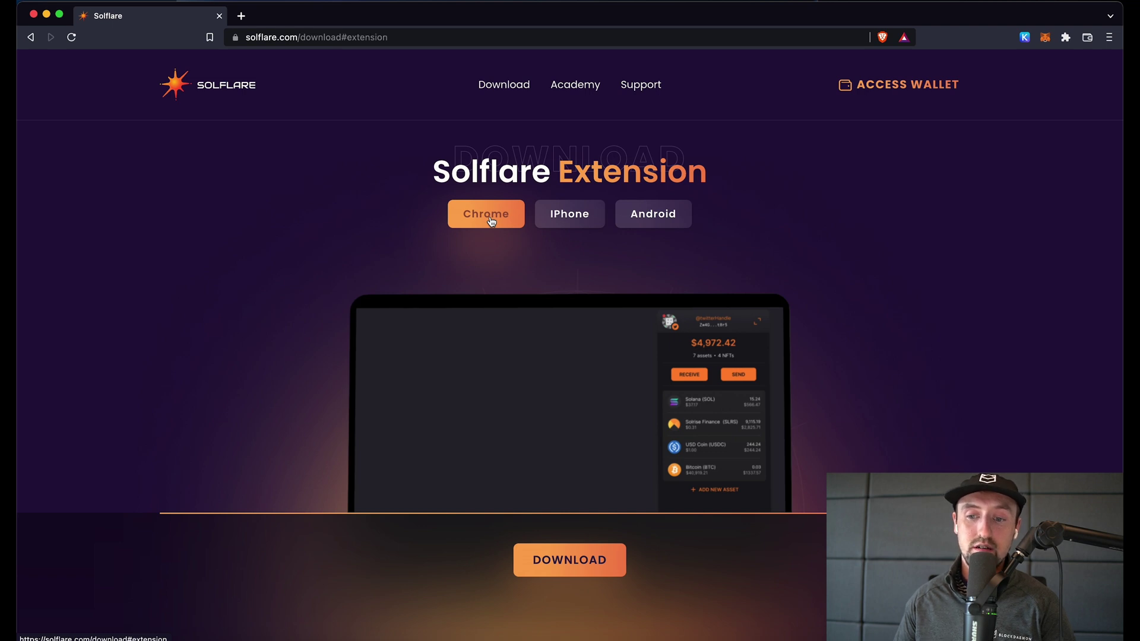
click(491, 221)
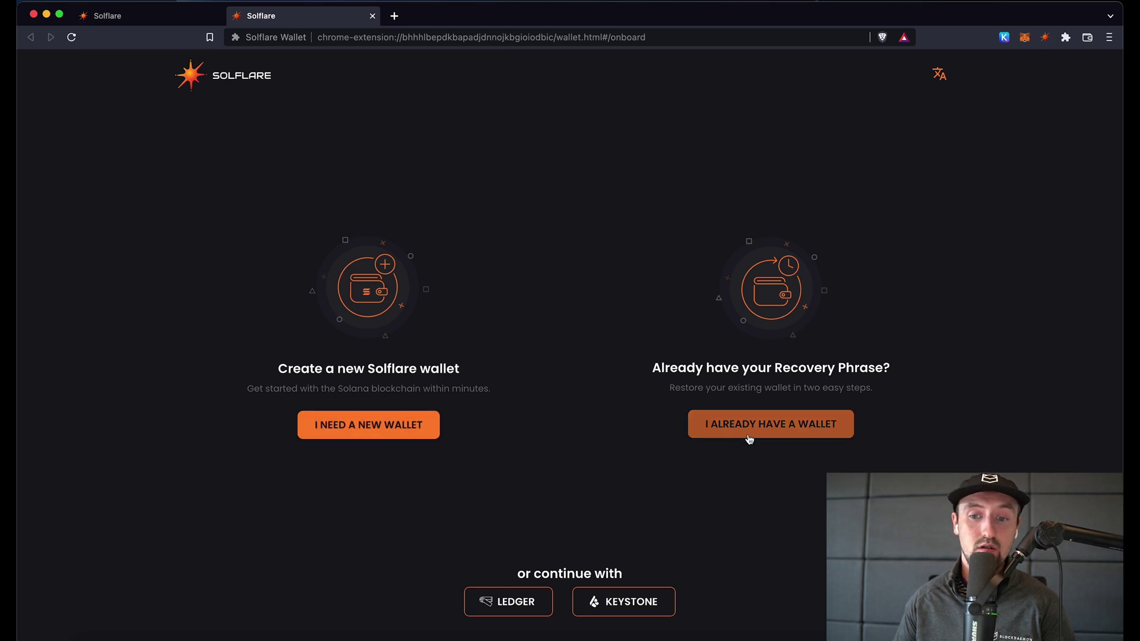
Step: Connect the Ledger Nano S to Solflare and set a new wallet passcode
click(485, 606)
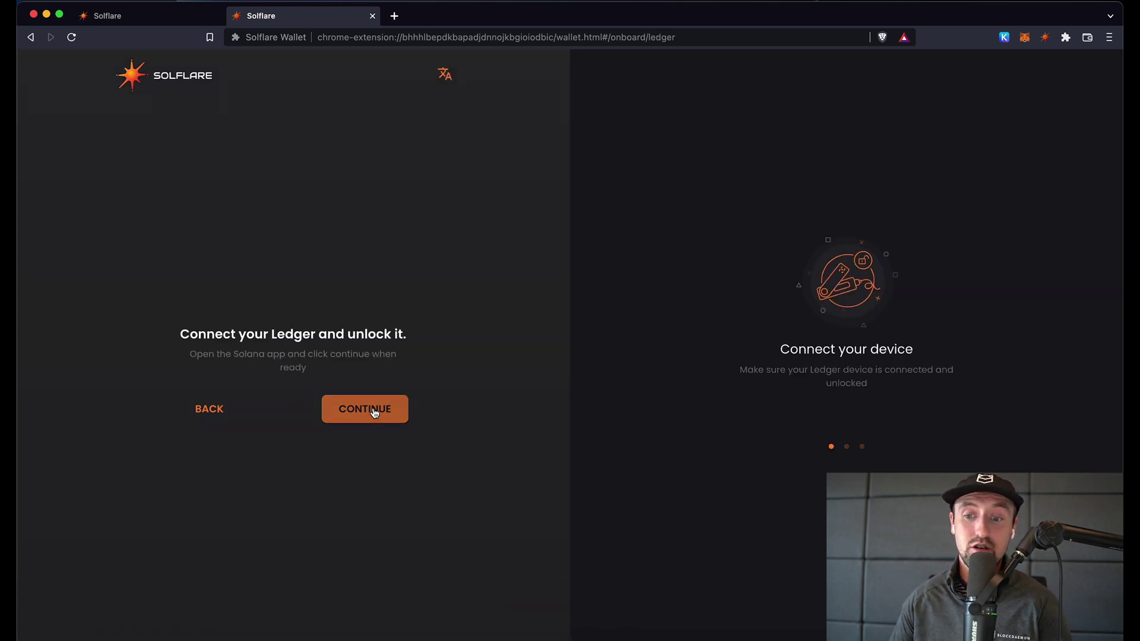
click(401, 422)
click(268, 90)
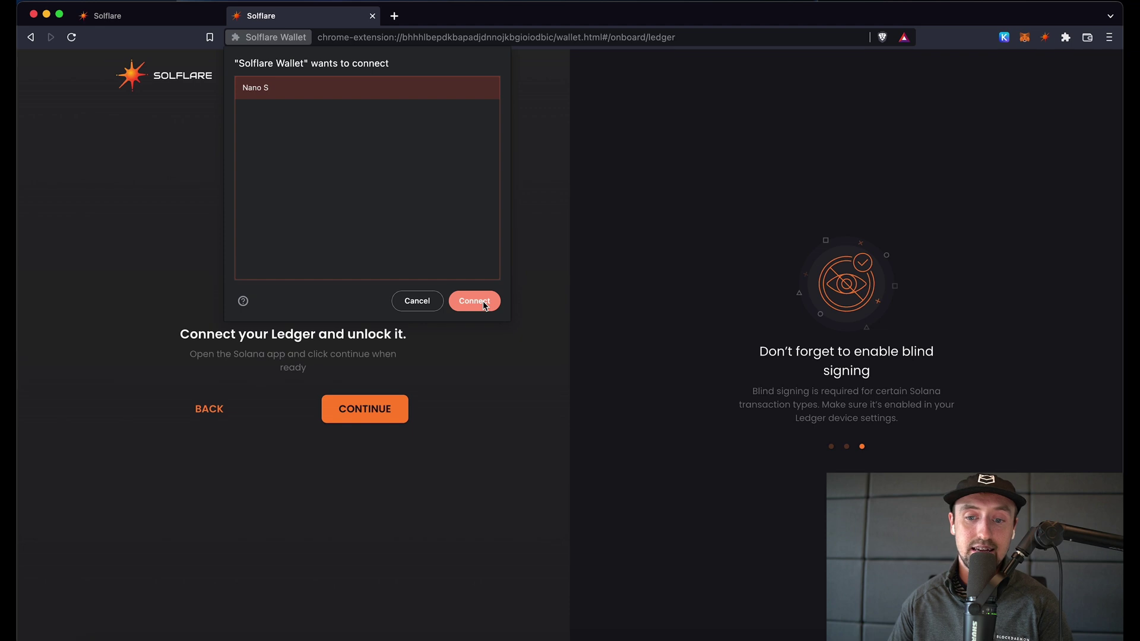
click(475, 301)
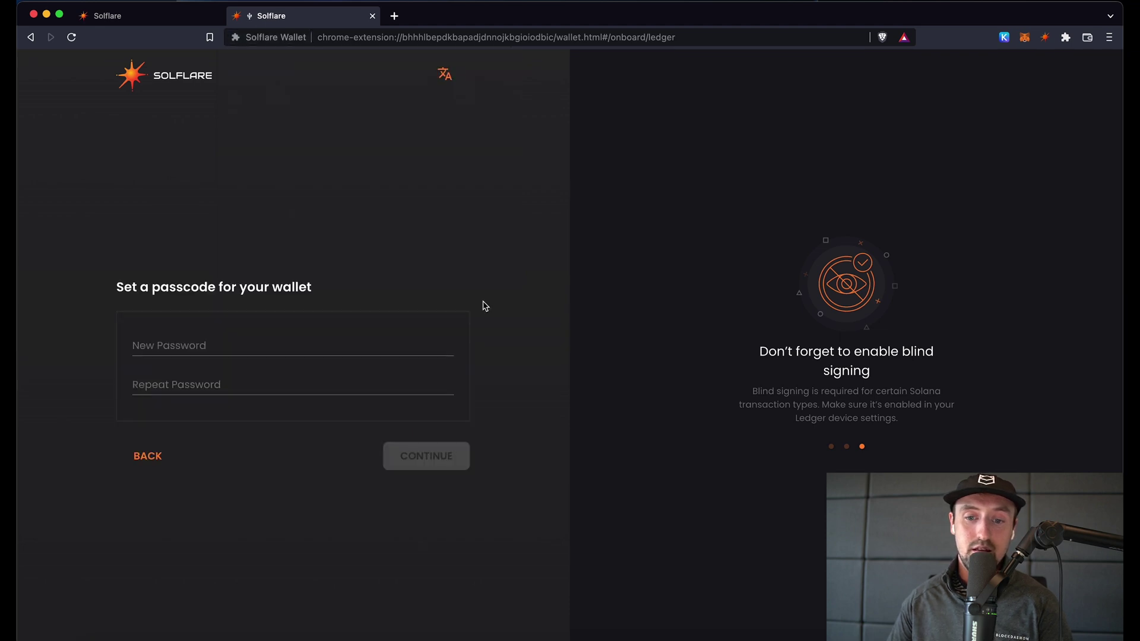
click(280, 345)
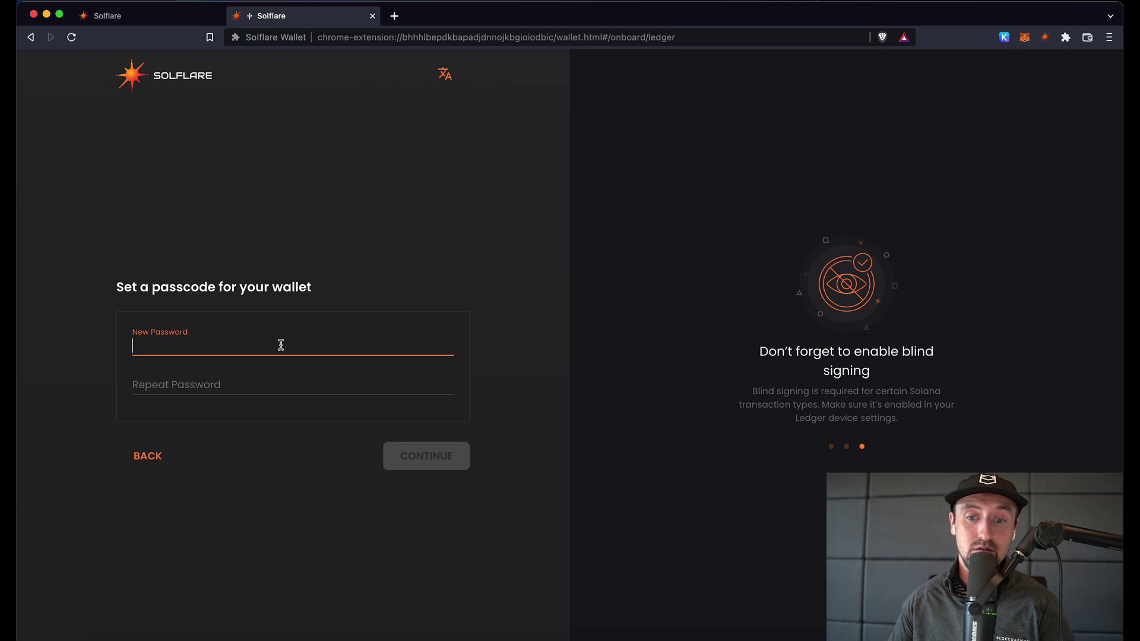
click(410, 455)
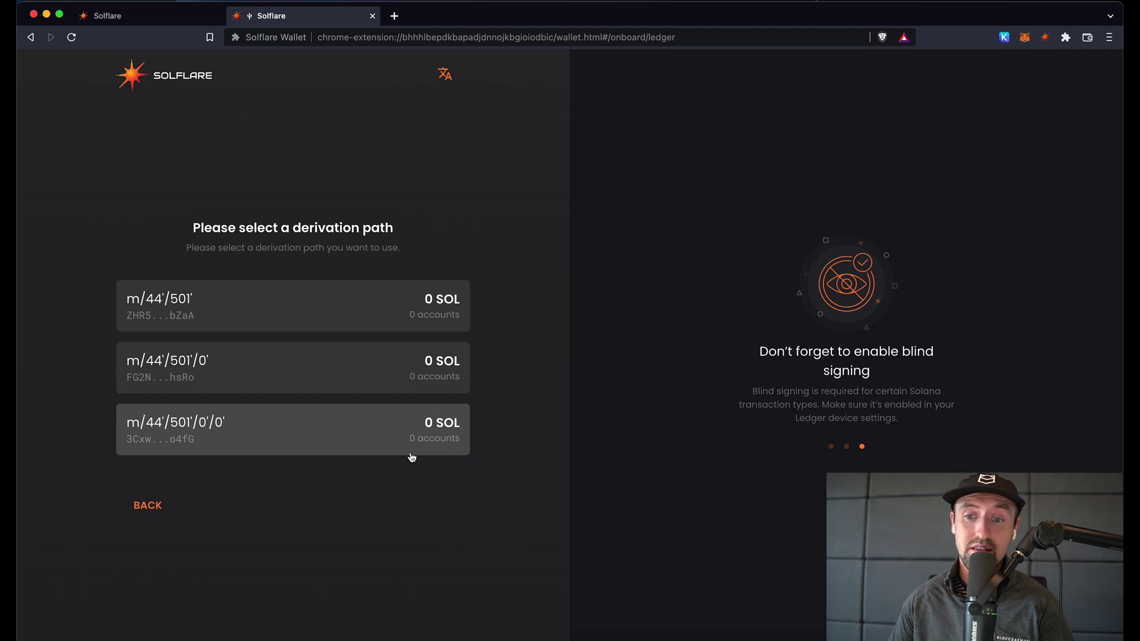
Step: Use the m/44'/501'/0'/0' derivation path and close the duplicate wallet tab
click(401, 441)
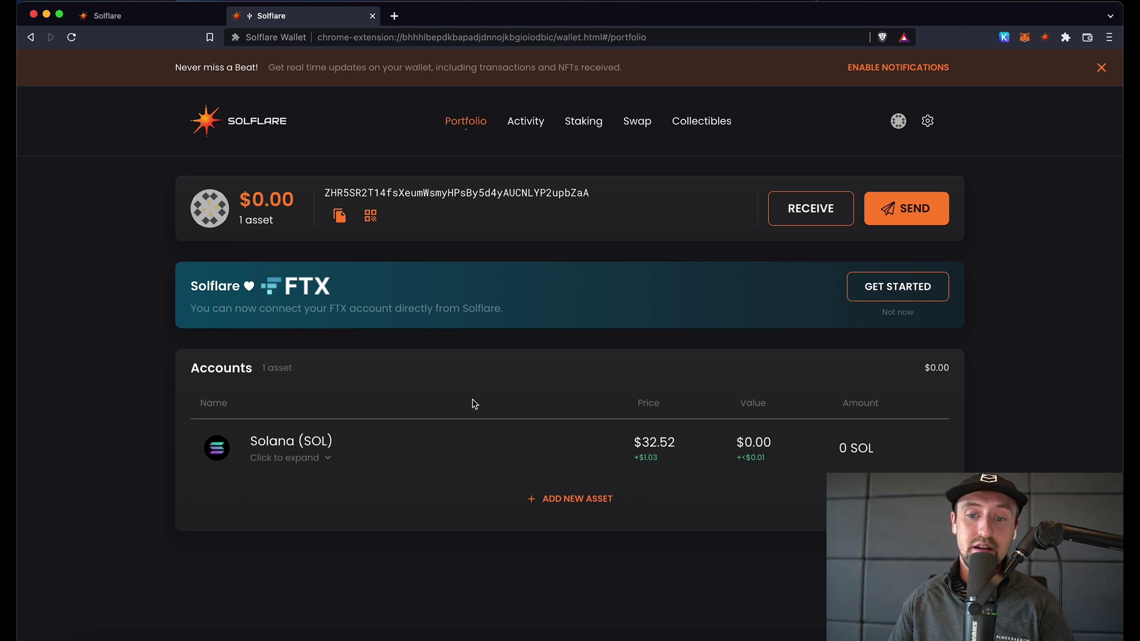
key(super+w)
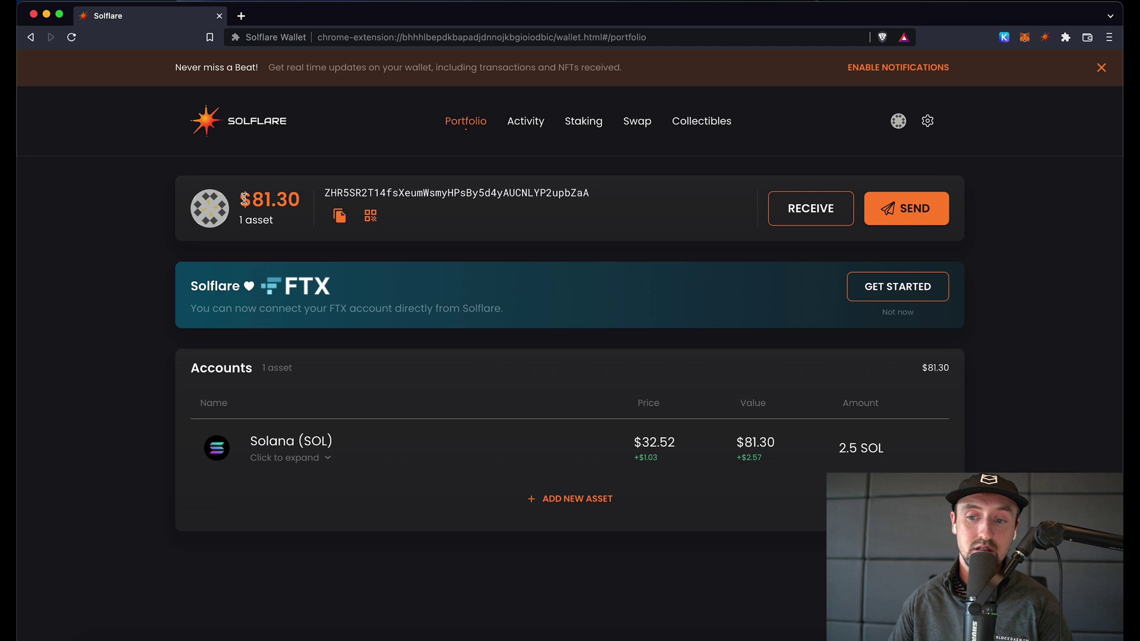
drag(244, 199, 299, 199)
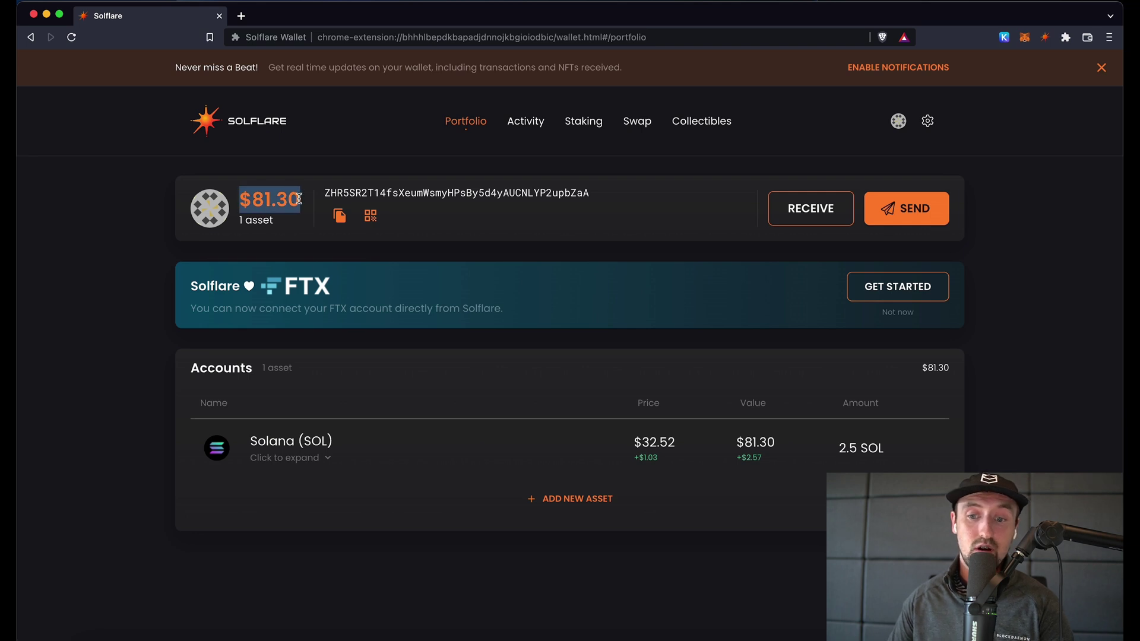
Step: Go to Staking, switch to Native SOL Staking and start a new stake
click(584, 121)
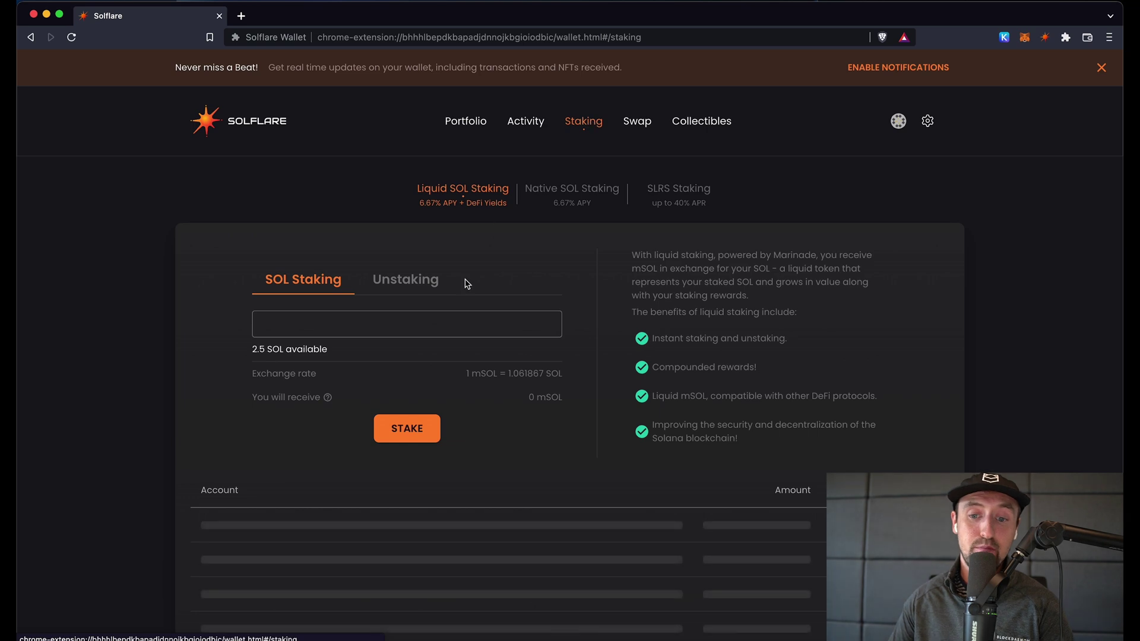
click(427, 323)
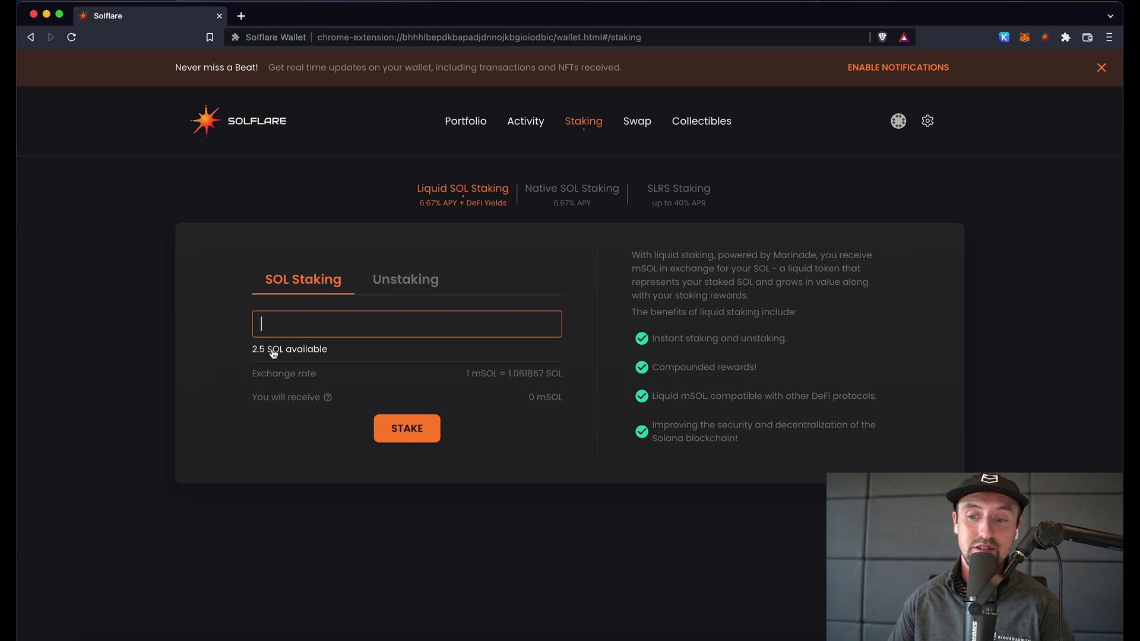
click(579, 199)
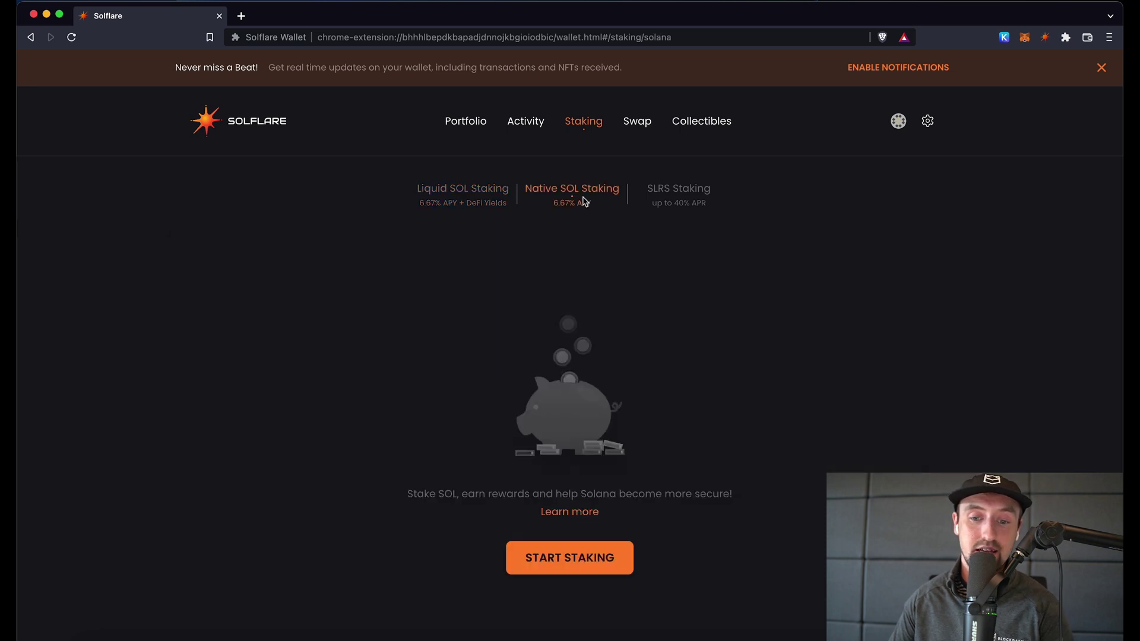
click(558, 569)
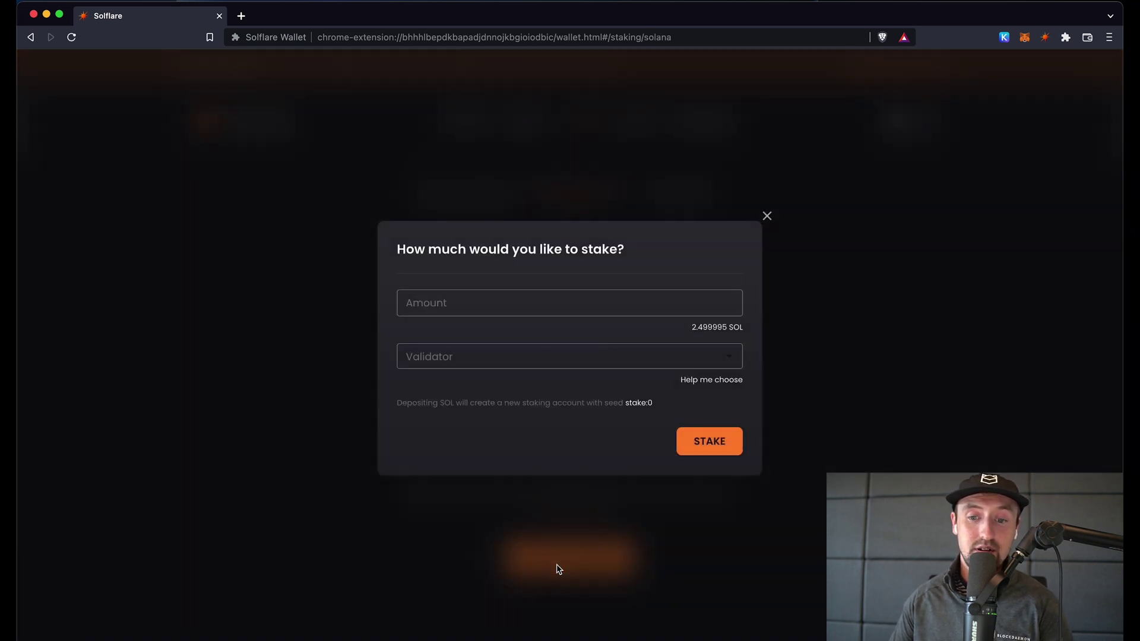
Step: Set the stake amount to 2.48 SOL out of the 2.499995 SOL available
click(626, 301)
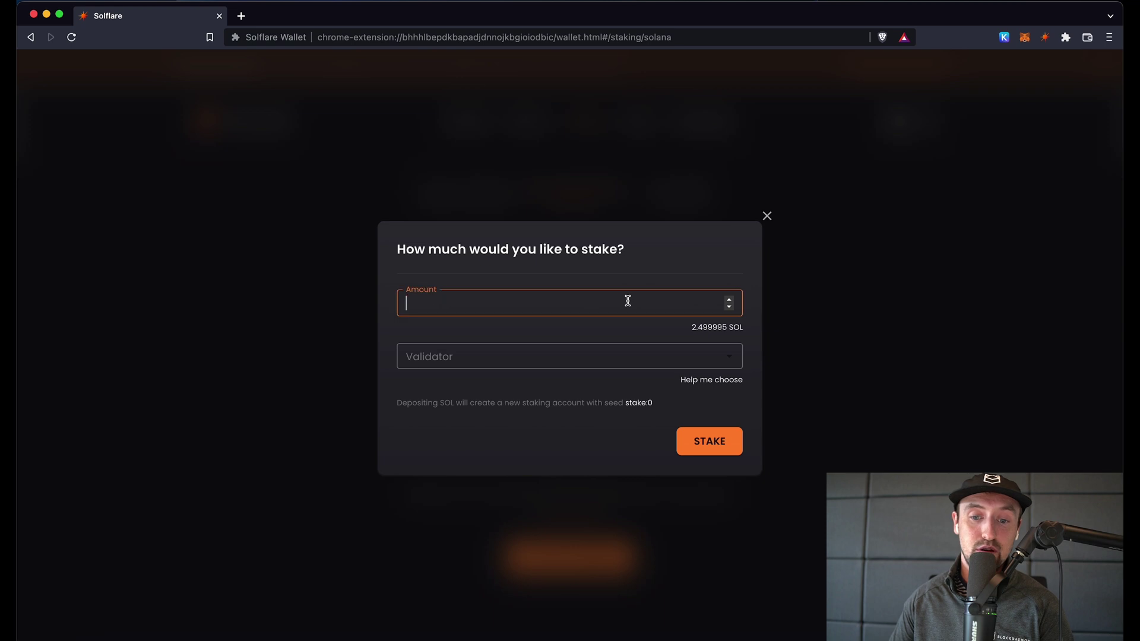
click(693, 326)
drag(693, 327, 728, 326)
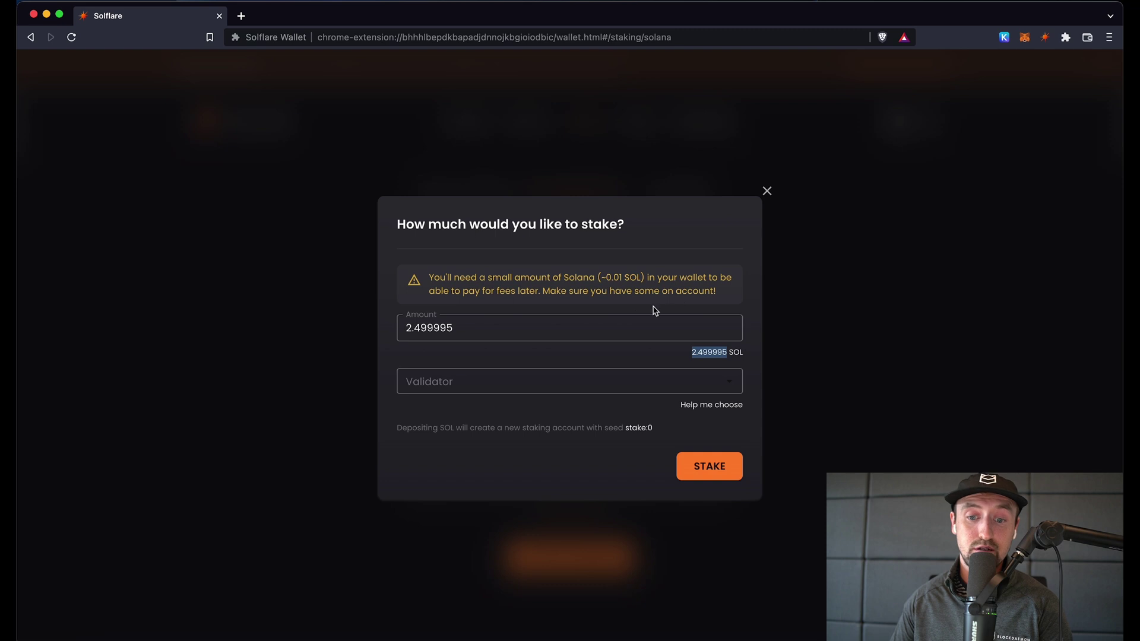
click(630, 326)
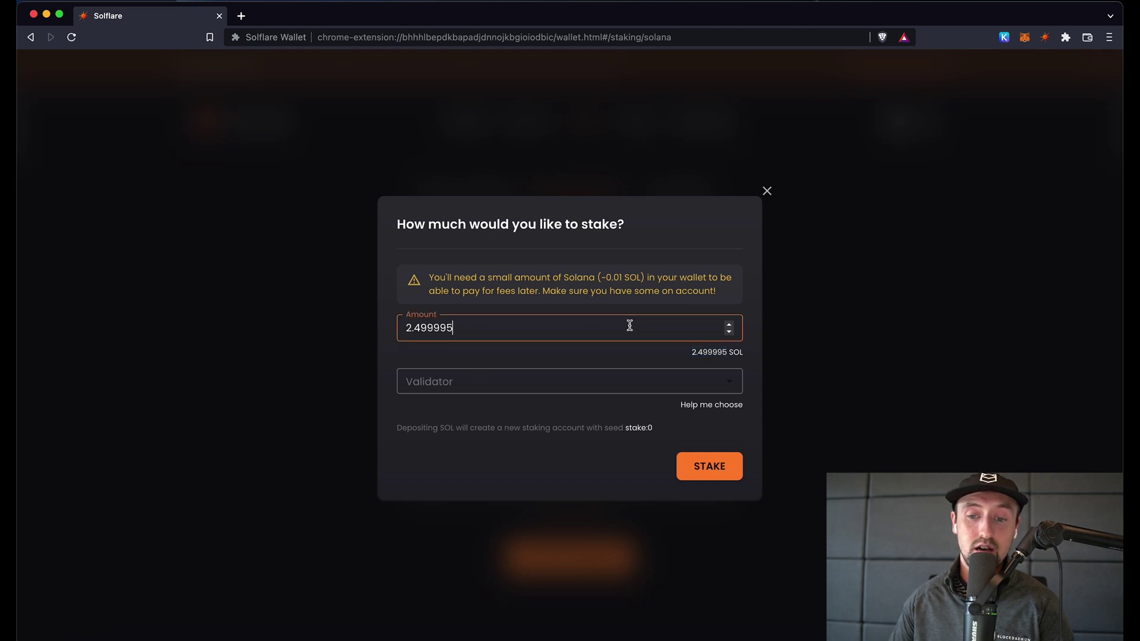
key(super+a)
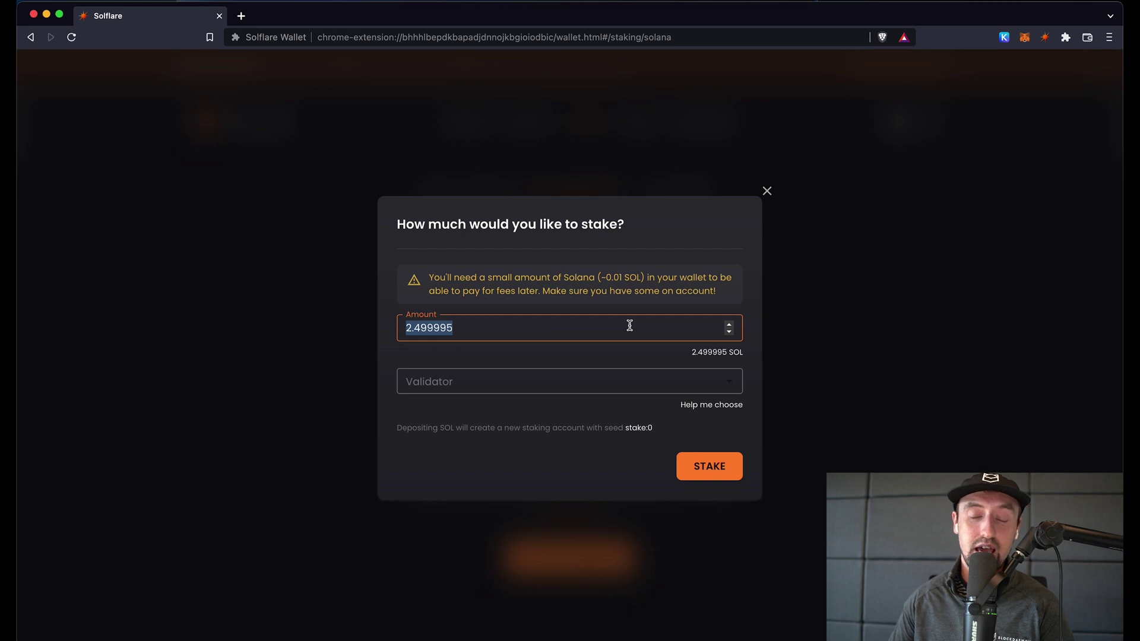
text(2.)
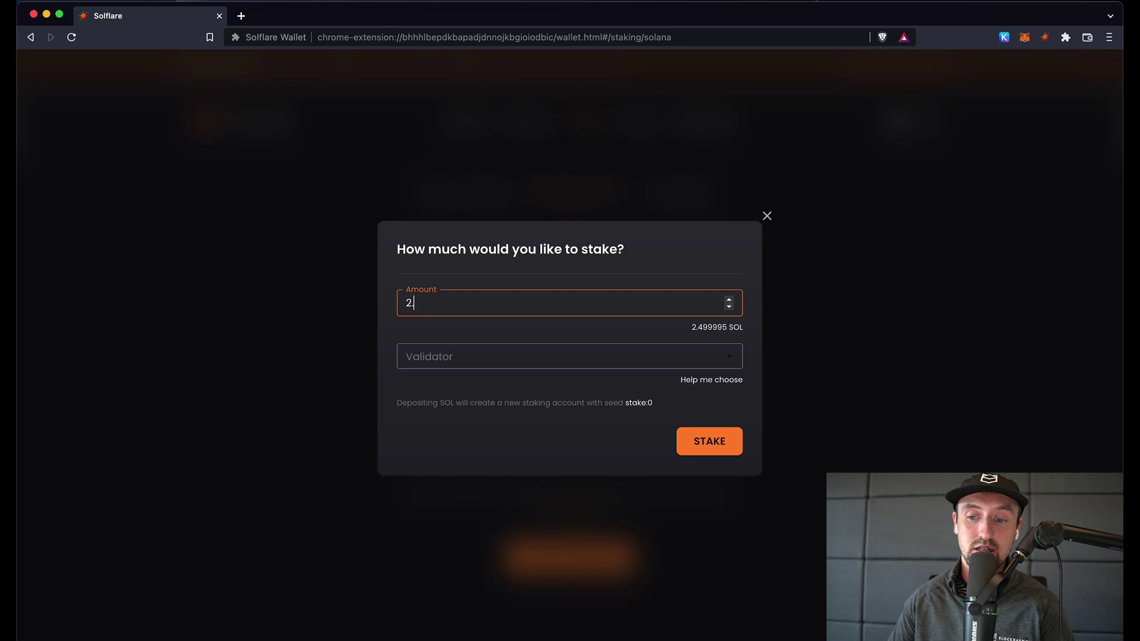
text(48)
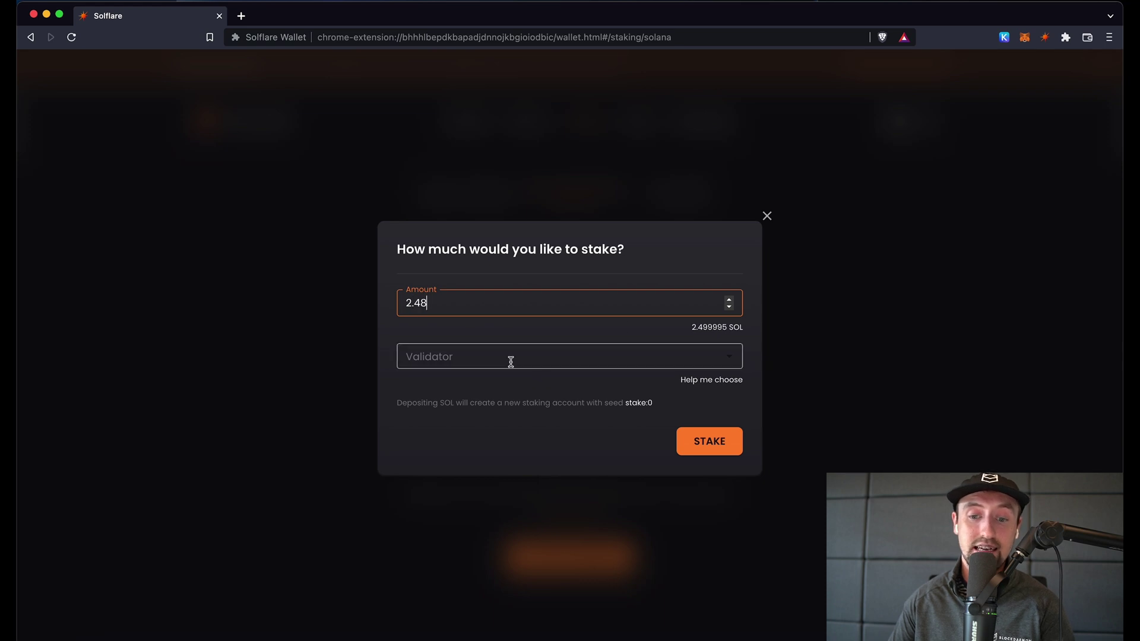
click(506, 356)
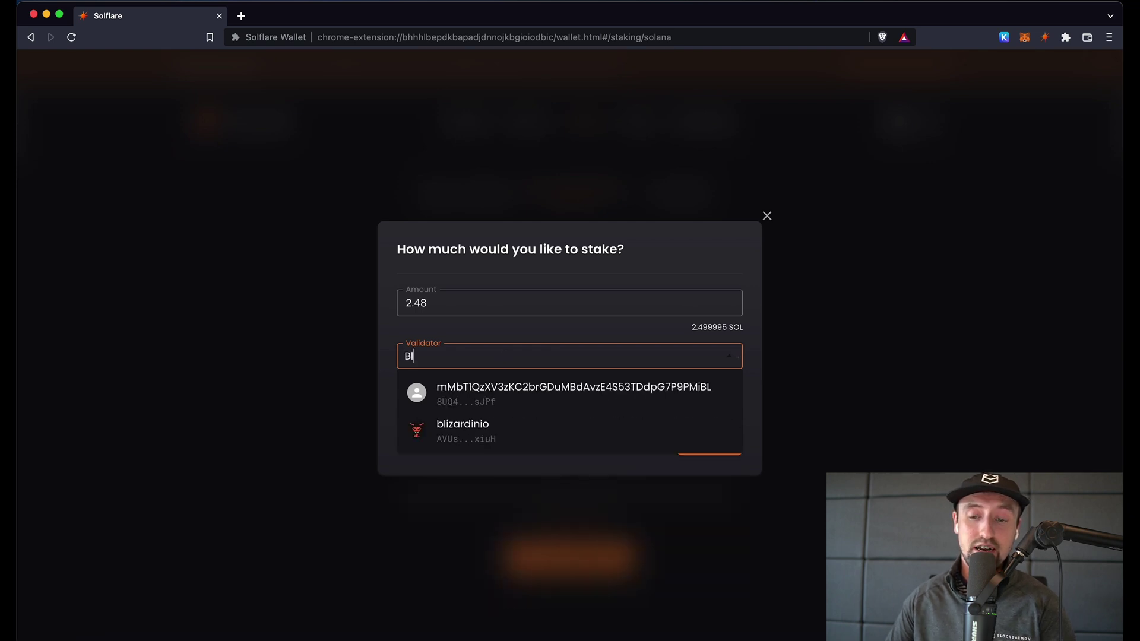
Step: Search for Blockdaemon and choose Blockdaemon Validator for the stake
text(ockdaemo)
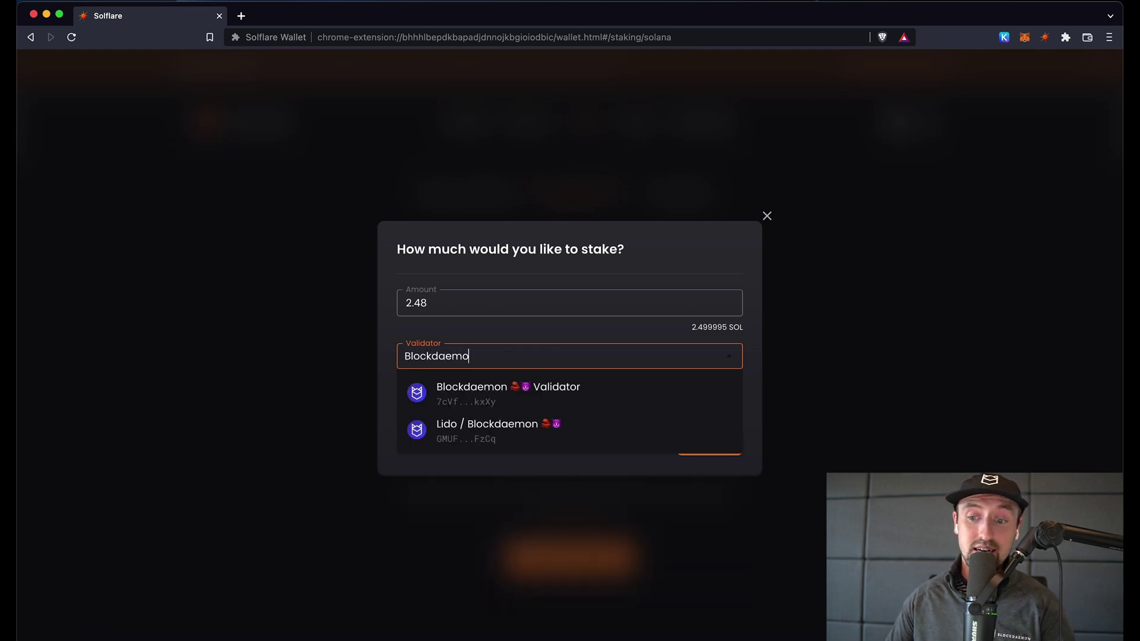
text(n)
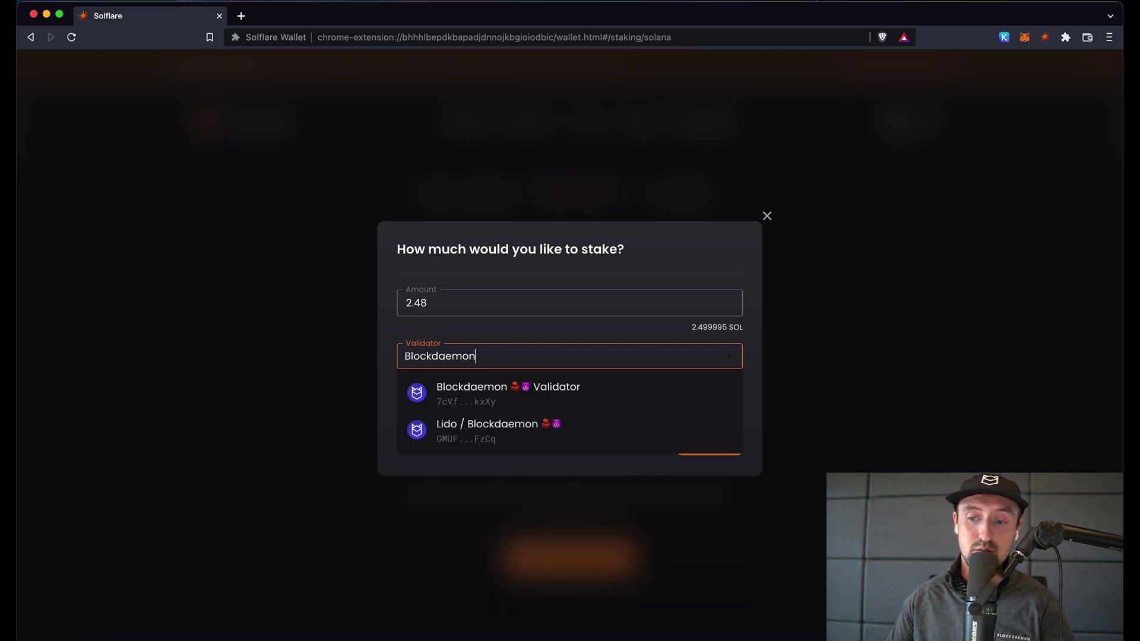
click(484, 392)
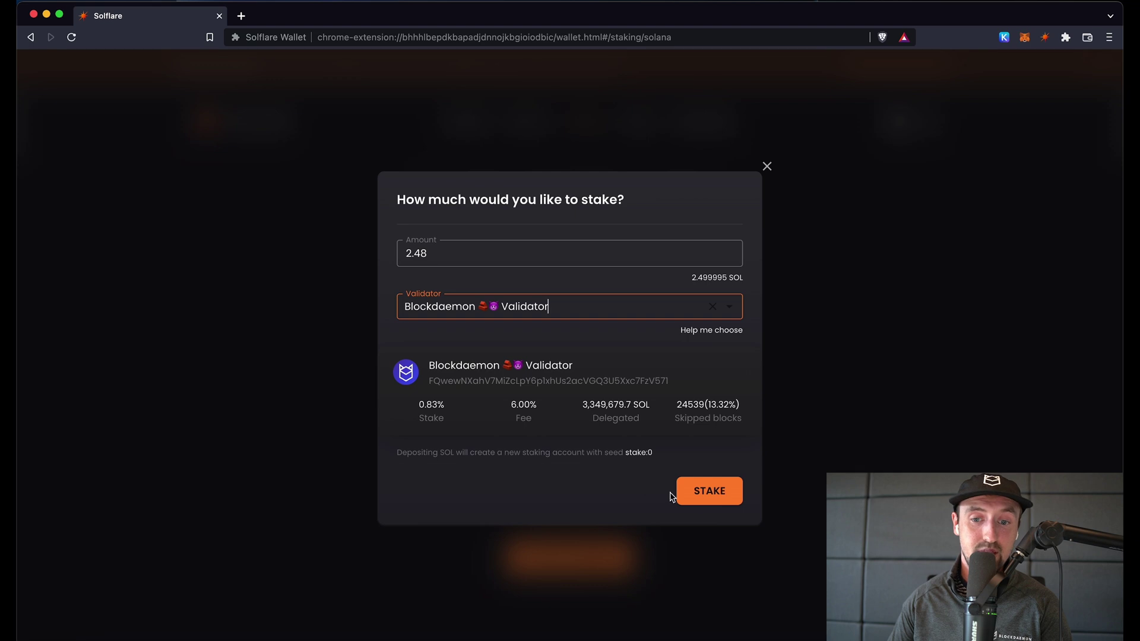
Step: Submit the 2.48 SOL stake to Blockdaemon Validator for confirmation on the Ledger
click(720, 504)
click(720, 503)
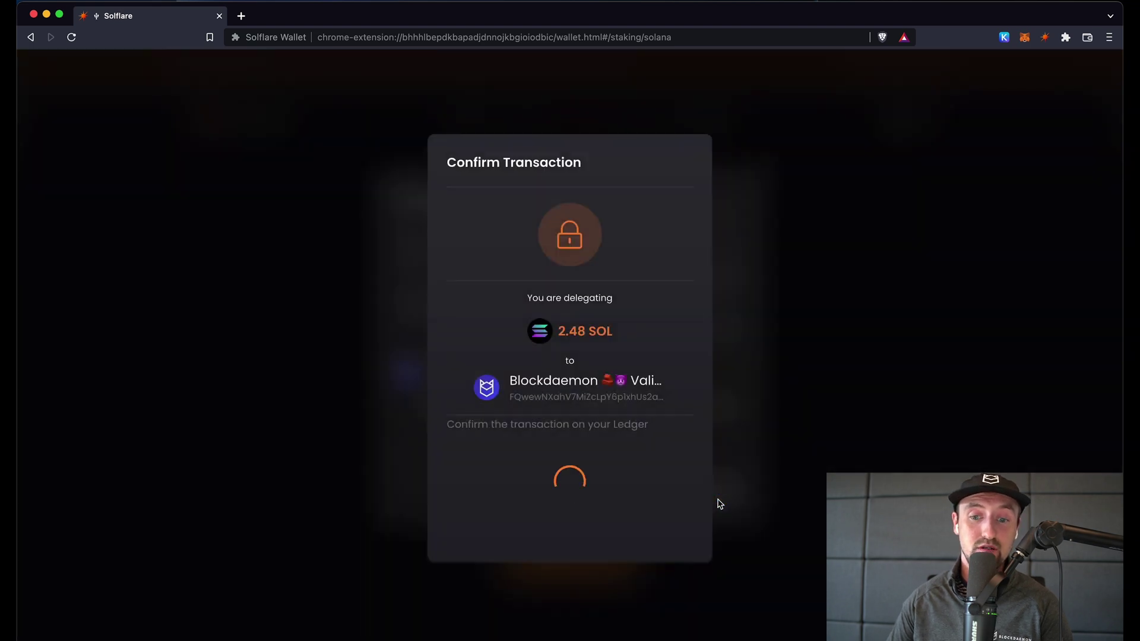